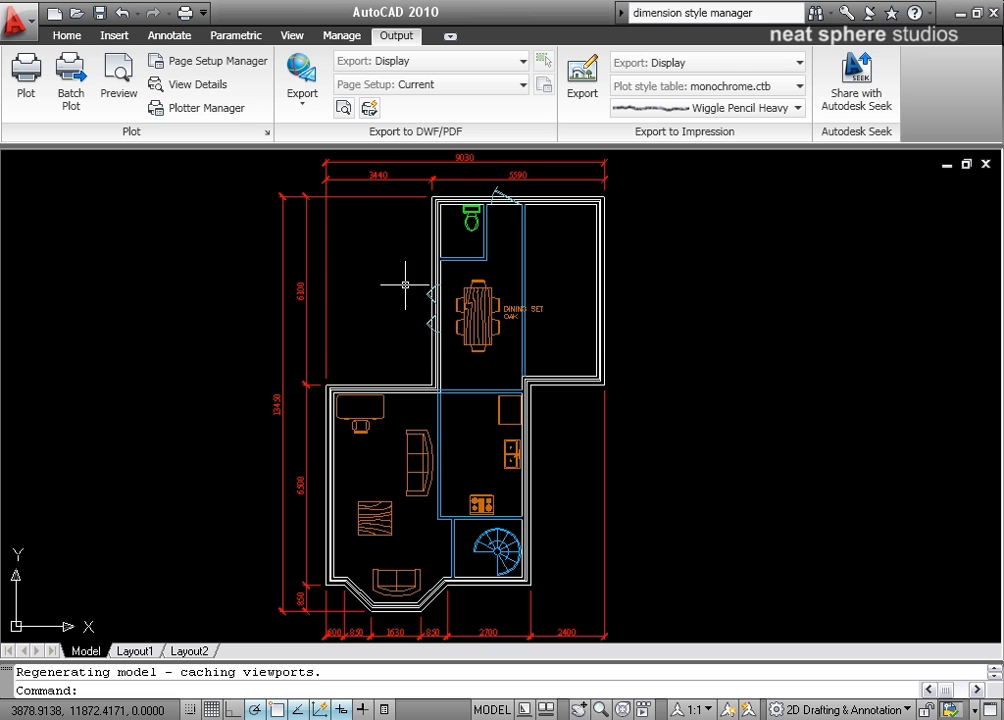
# Open Layout1, switch to Layout2, and examine how its viewports and title block sit on the sheet.
pyautogui.click(135, 651)
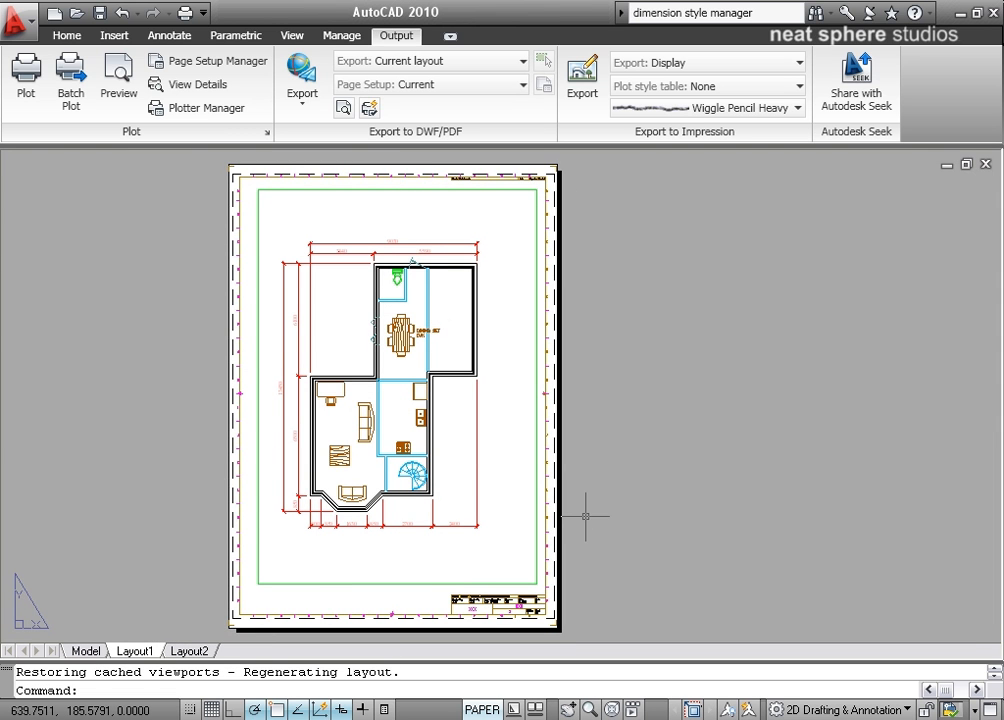
pyautogui.click(190, 651)
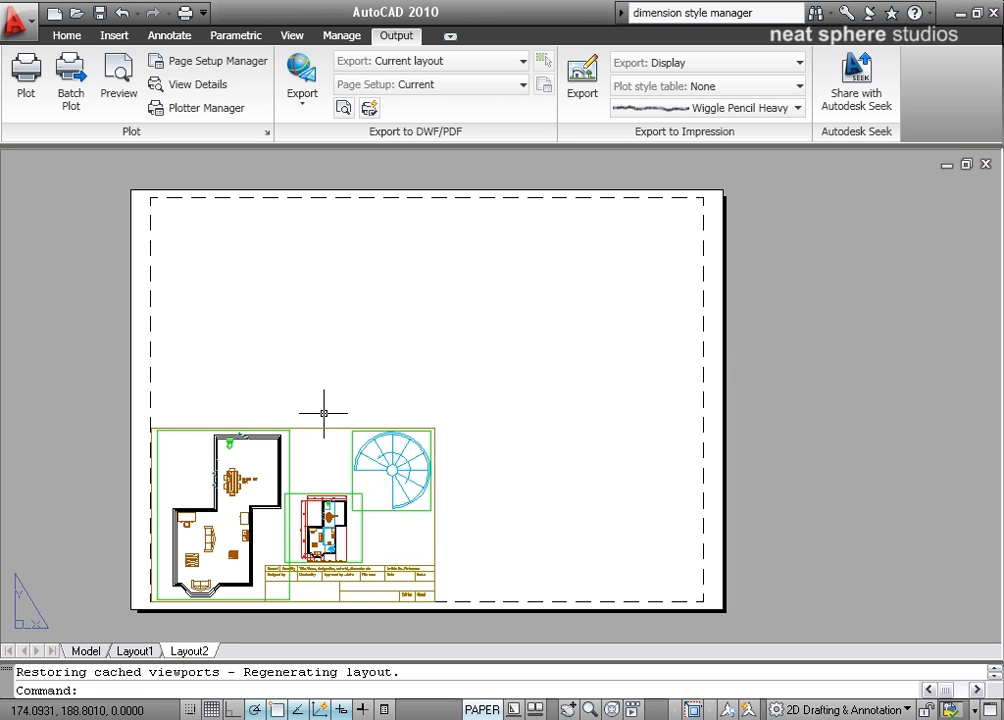
pyautogui.moveTo(263, 471); pyautogui.dragTo(345, 430, button='middle')
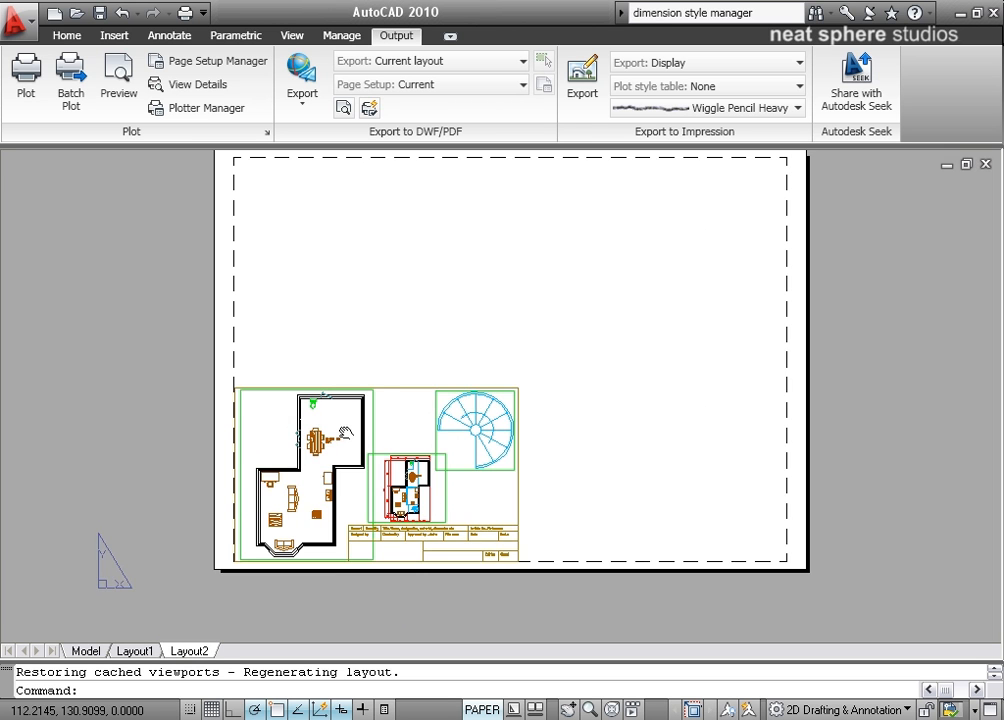
pyautogui.scroll(2, 345, 429)
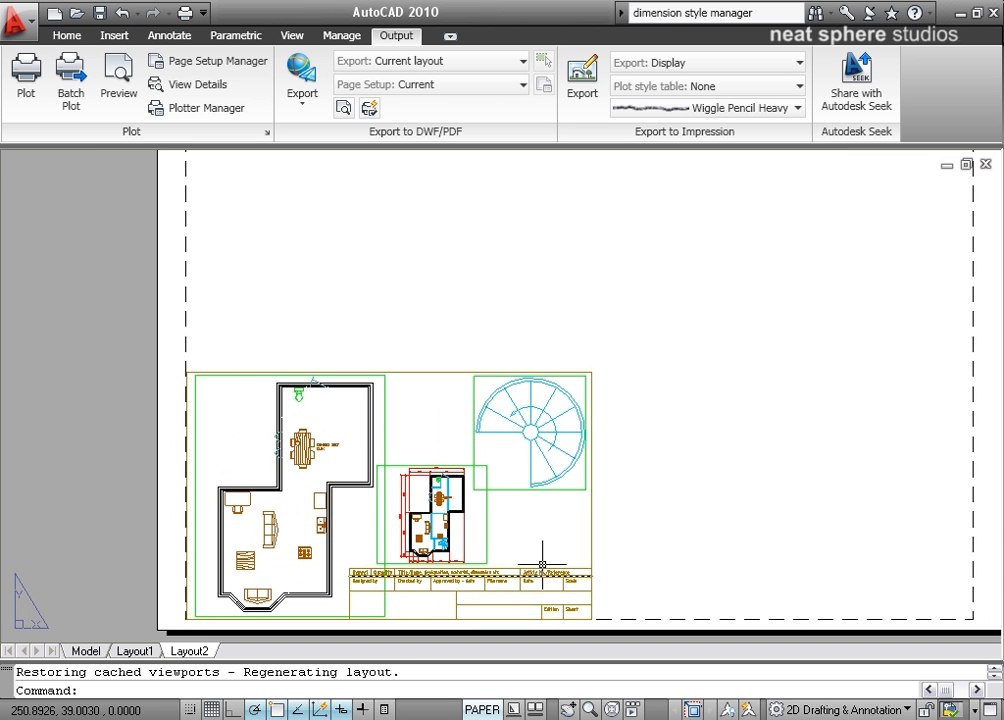
pyautogui.moveTo(708, 464); pyautogui.dragTo(533, 511, button='middle')
pyautogui.scroll(-3, 531, 506)
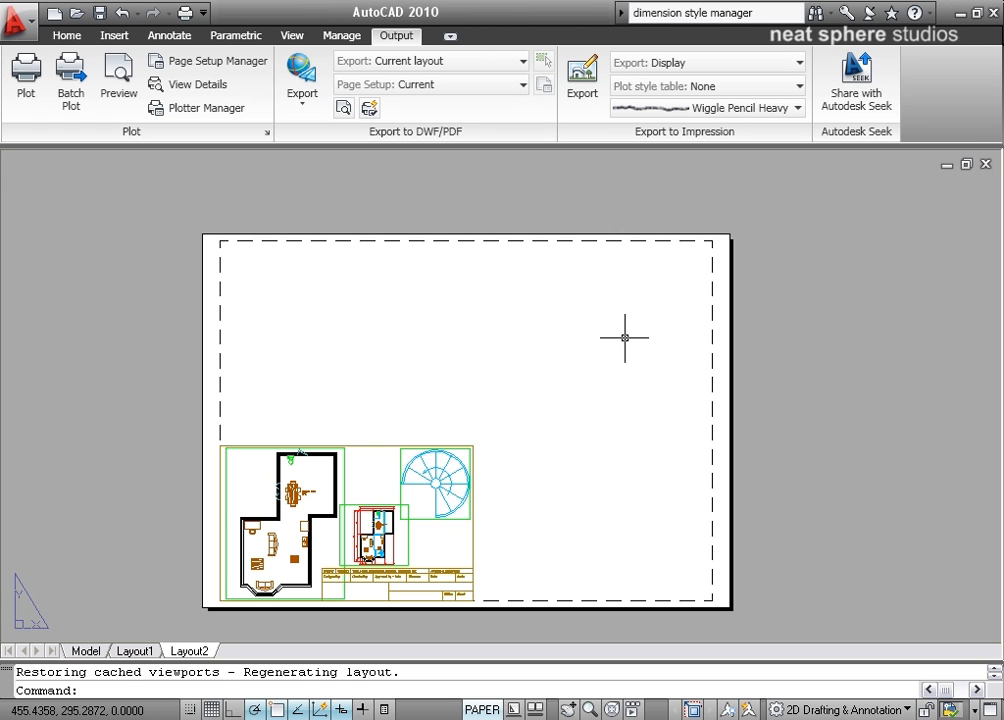
pyautogui.moveTo(623, 336); pyautogui.dragTo(648, 329, button='middle')
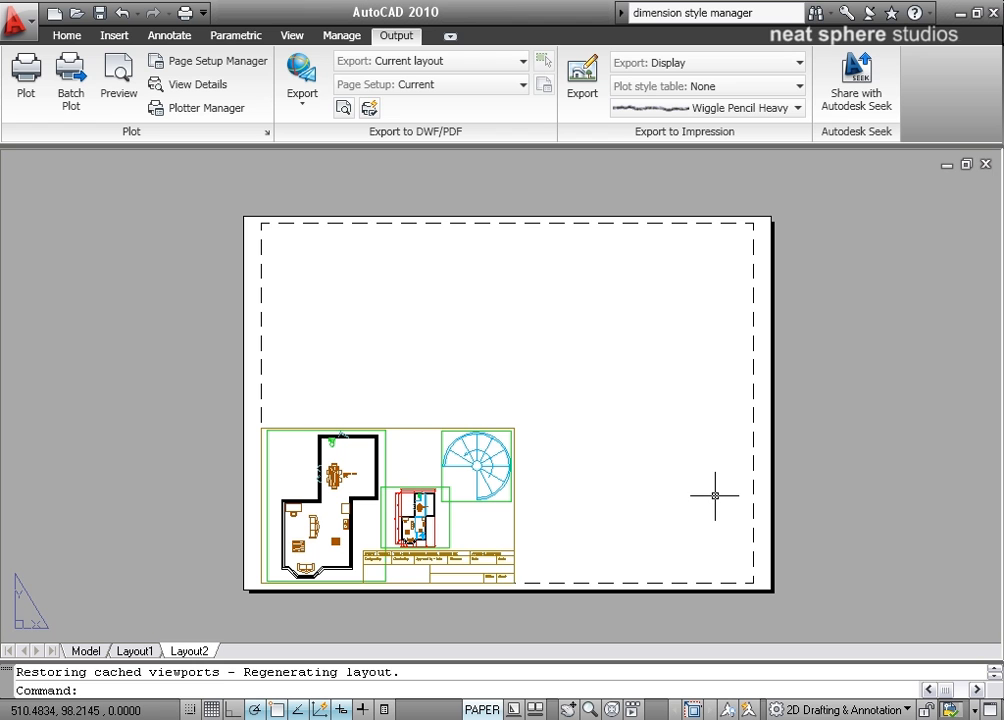
# Open the Layout2 page setup for modification and set its printer/plotter to Adobe PDF.
pyautogui.rightClick(191, 656)
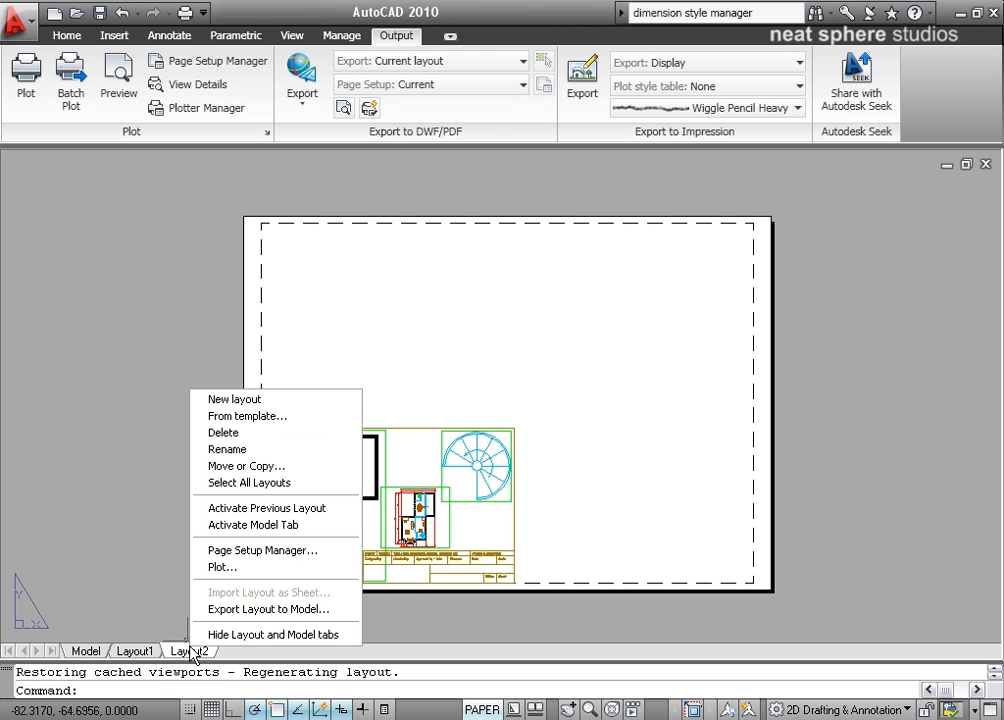
pyautogui.click(255, 552)
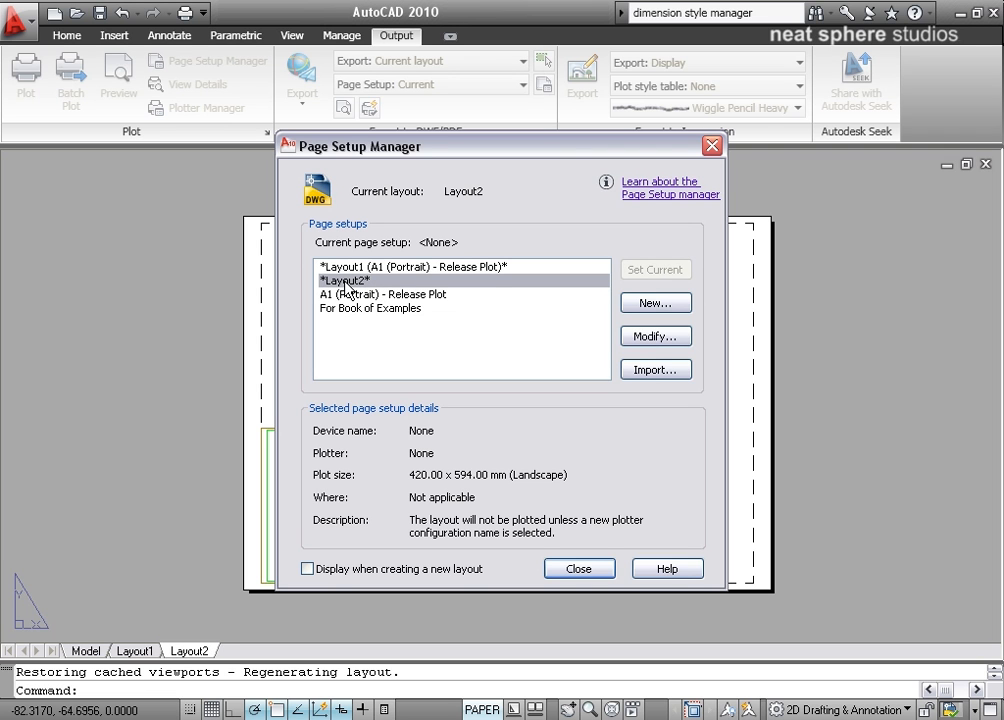
pyautogui.click(646, 337)
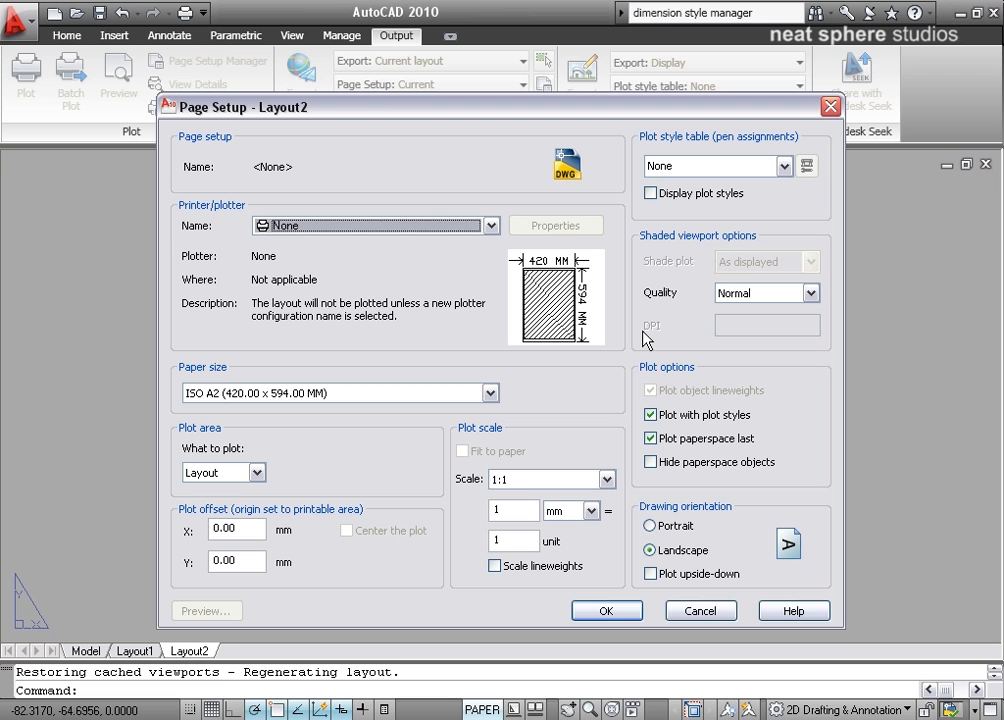
pyautogui.click(298, 229)
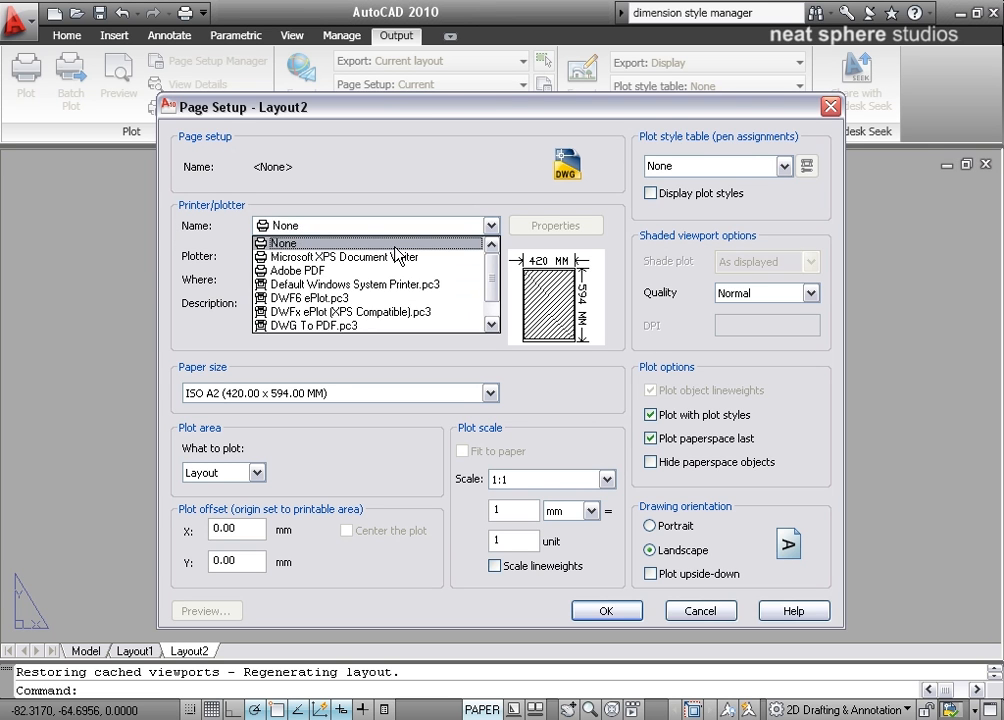
pyautogui.scroll(-1, 390, 256)
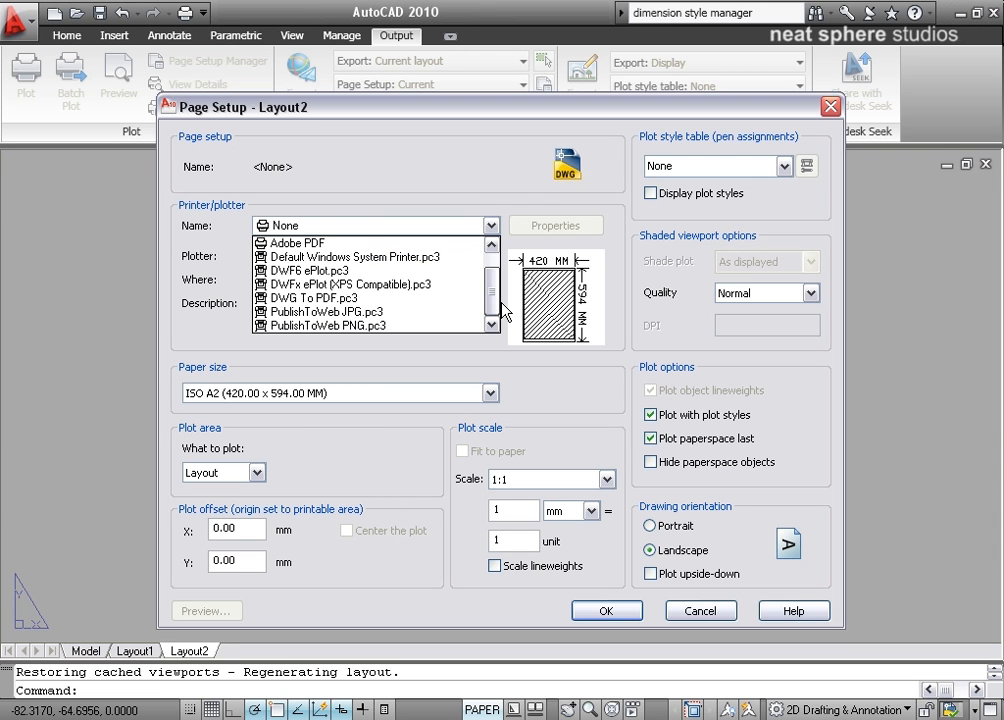
pyautogui.scroll(1, 493, 258)
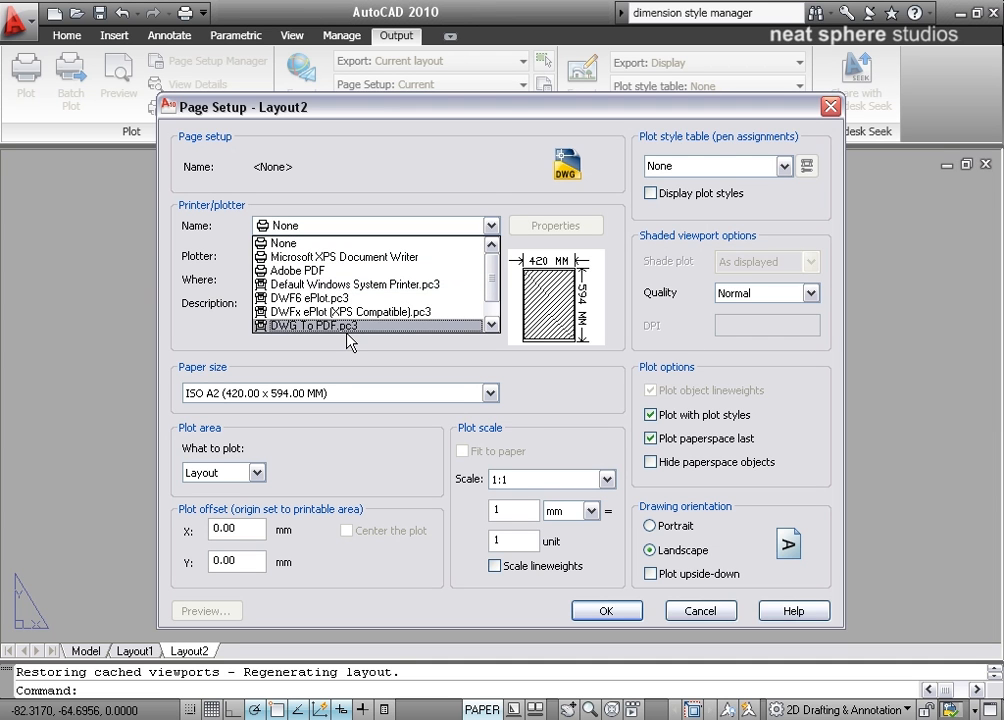
pyautogui.click(306, 270)
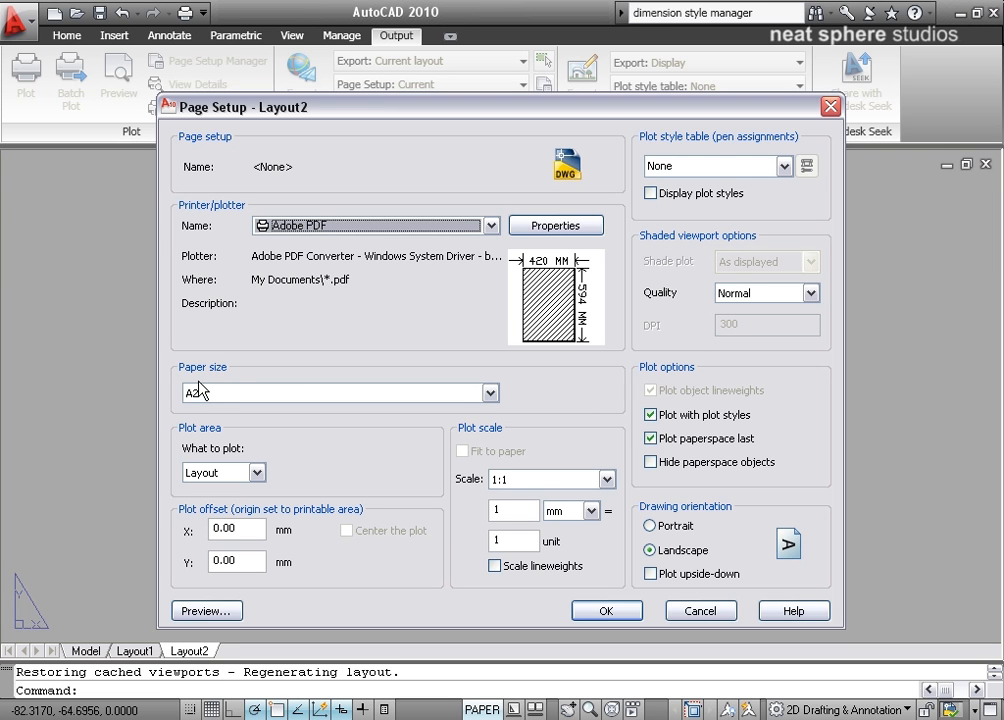
# Set the Layout2 paper size to A4 and assign the monochrome.ctb plot style table.
pyautogui.moveTo(160, 113); pyautogui.dragTo(330, 103)
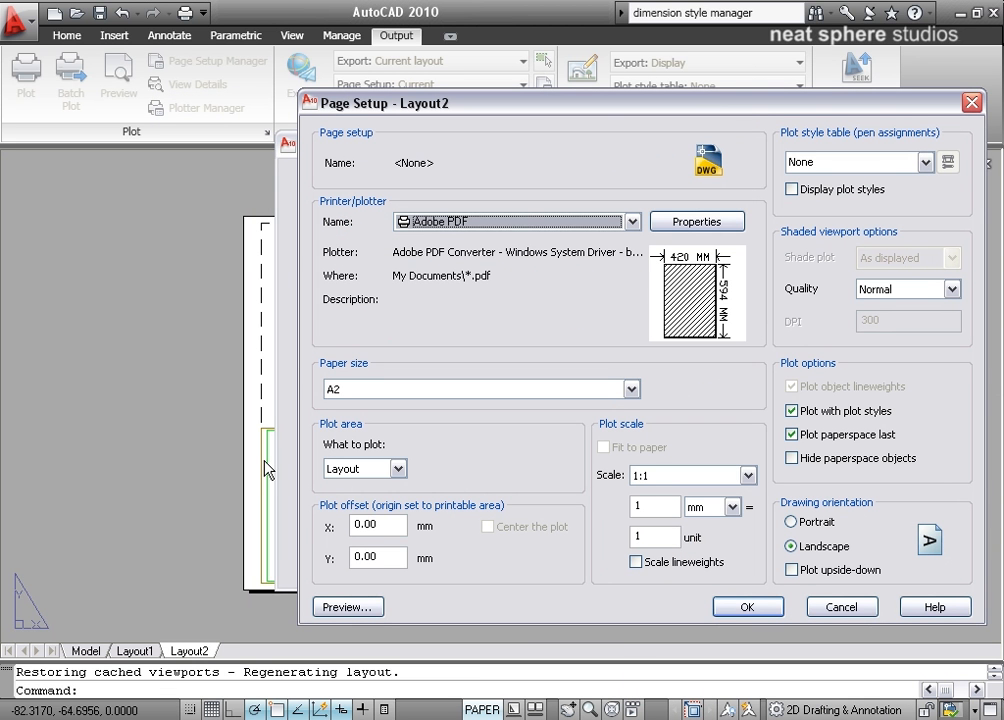
pyautogui.moveTo(603, 107); pyautogui.dragTo(462, 112)
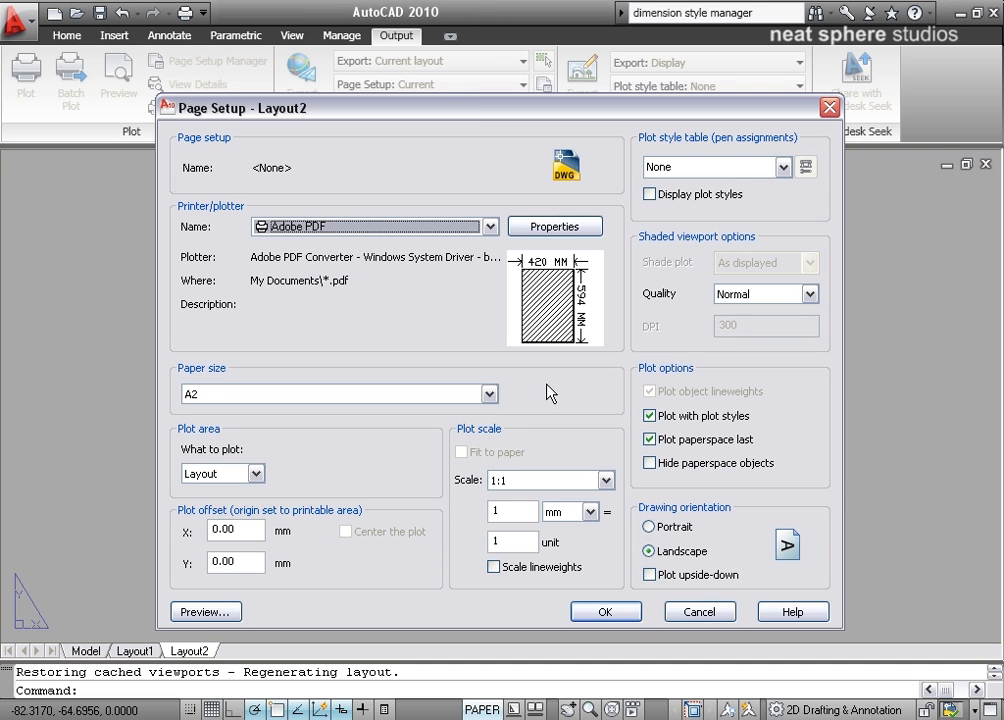
pyautogui.click(489, 394)
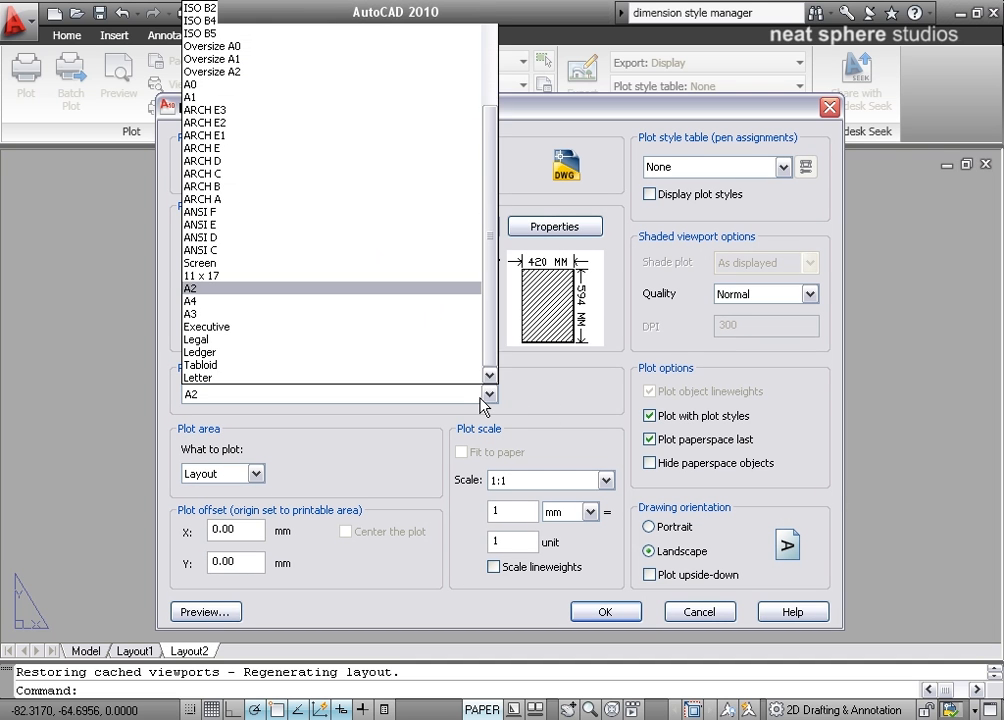
pyautogui.click(206, 300)
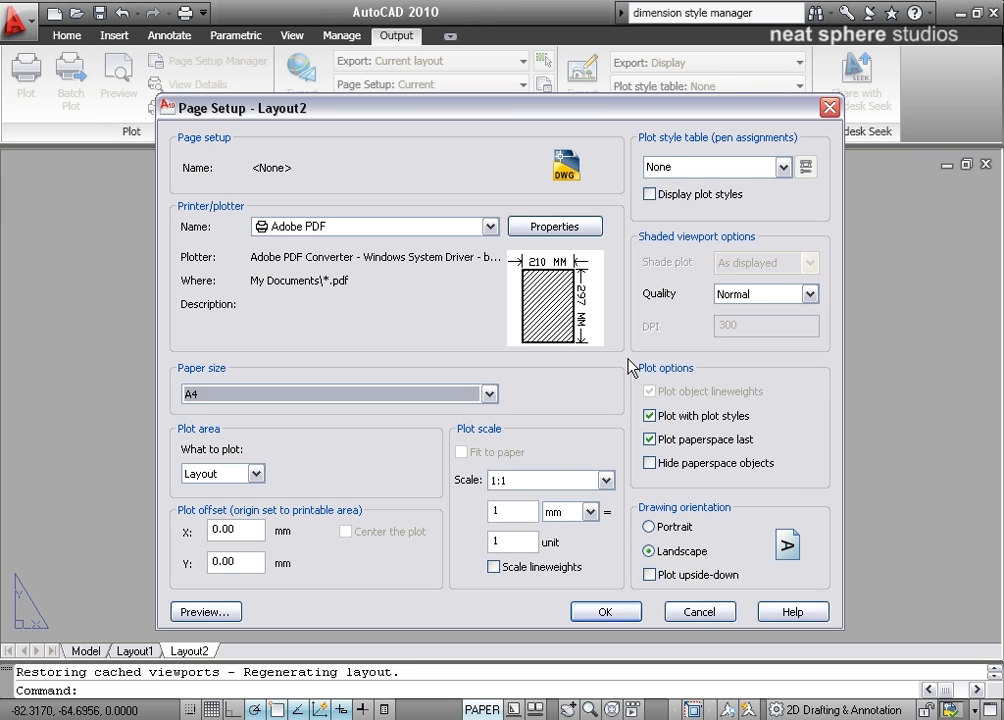
pyautogui.click(666, 168)
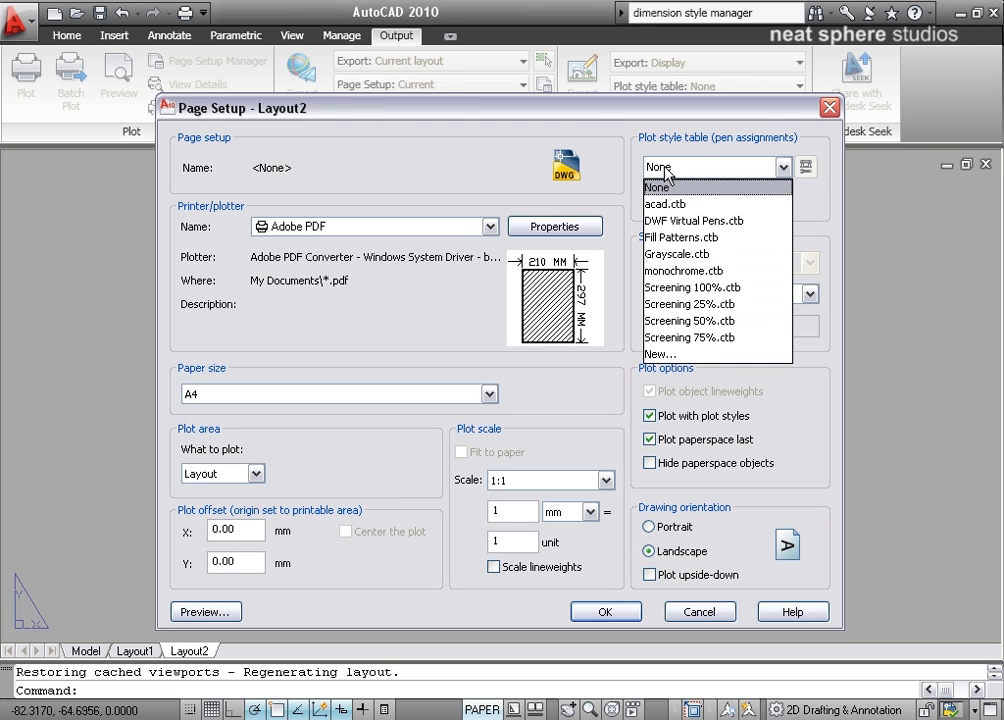
pyautogui.click(684, 271)
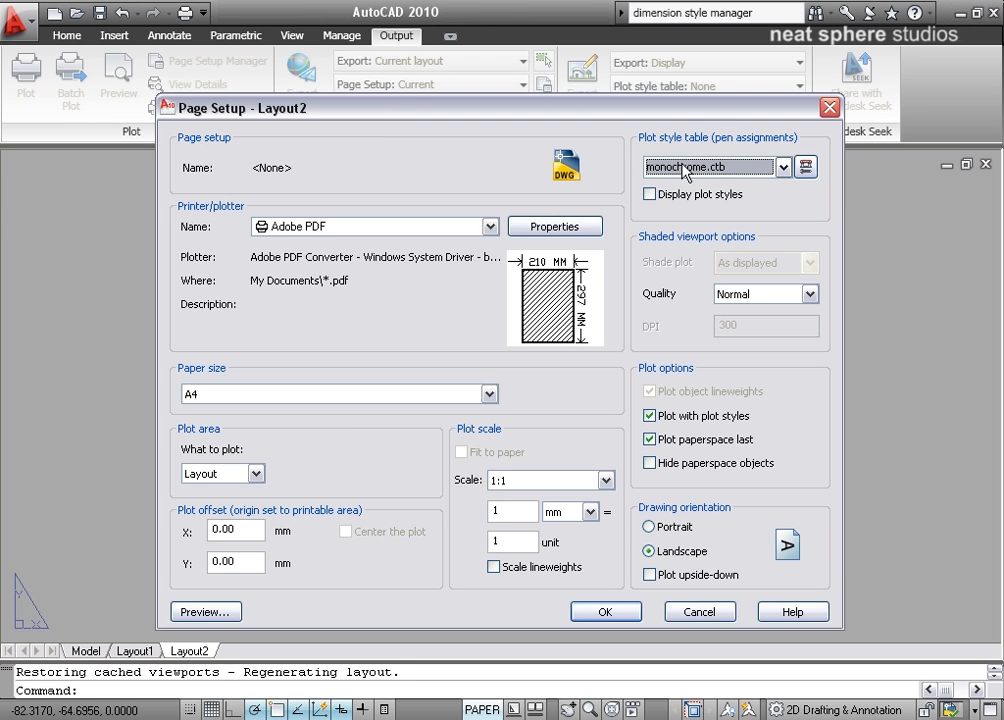
# Try the Presentation and Maximum shaded viewport qualities and return the quality to Normal.
pyautogui.click(742, 296)
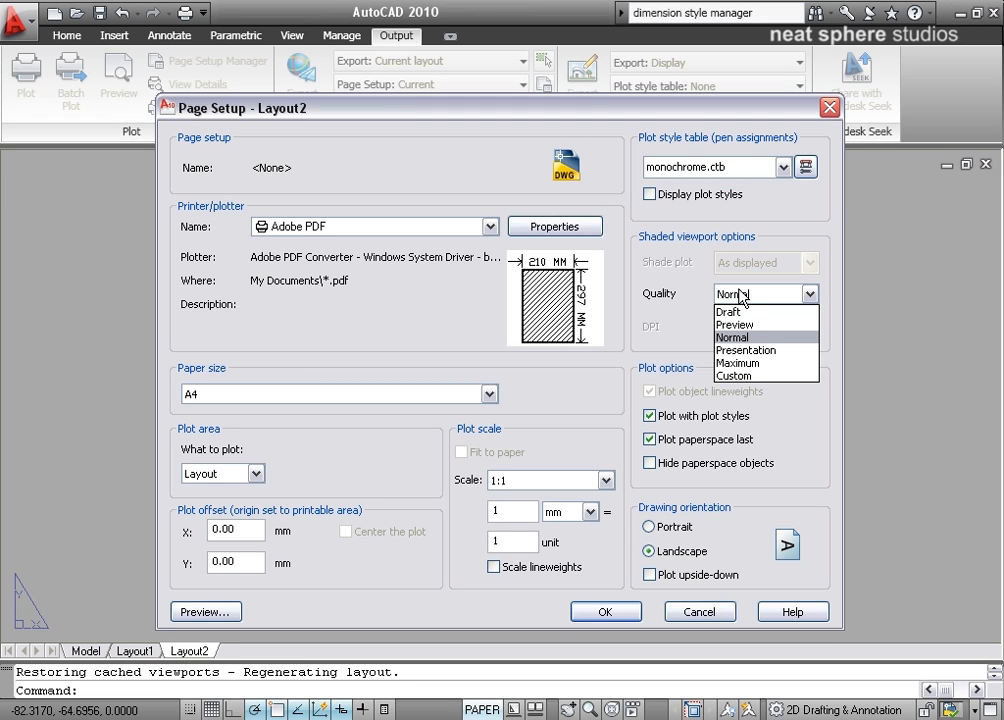
pyautogui.click(741, 352)
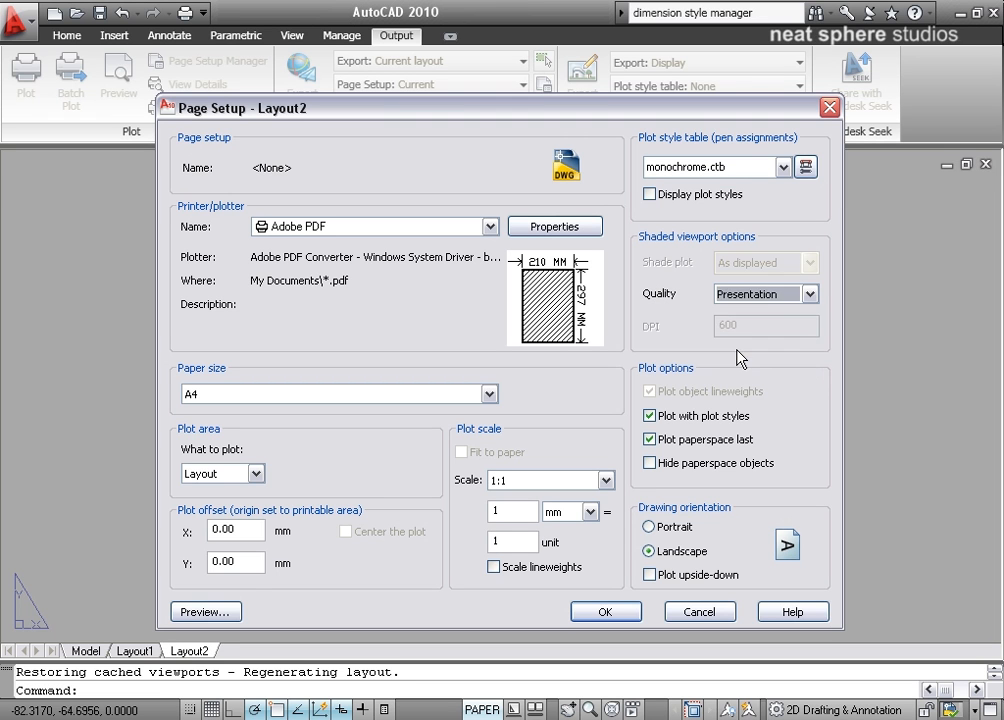
pyautogui.click(740, 293)
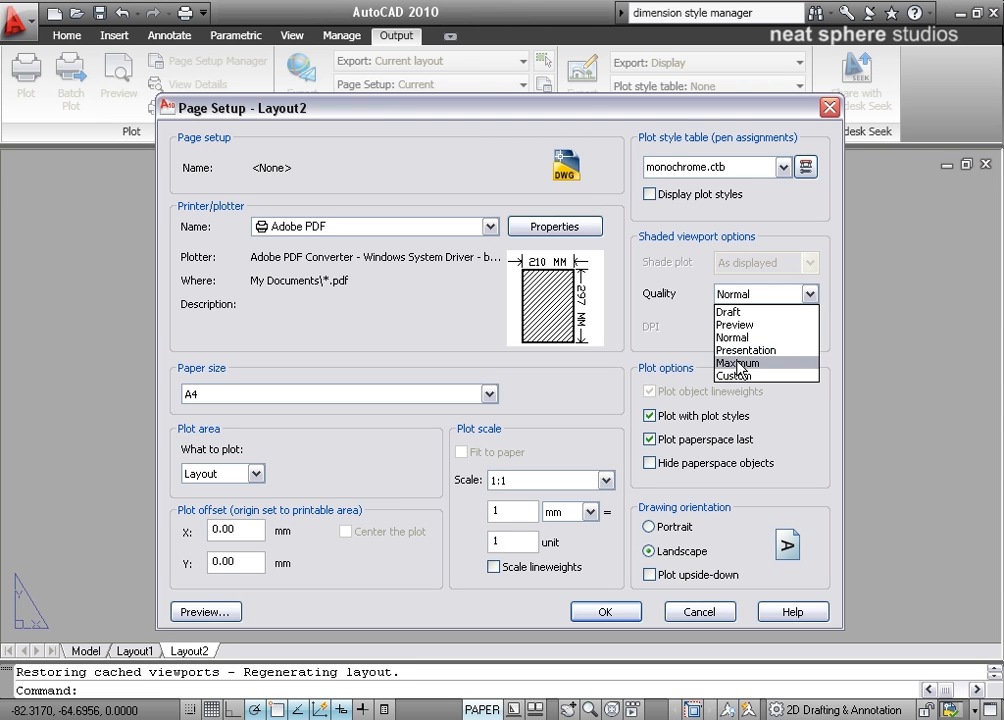
pyautogui.click(738, 363)
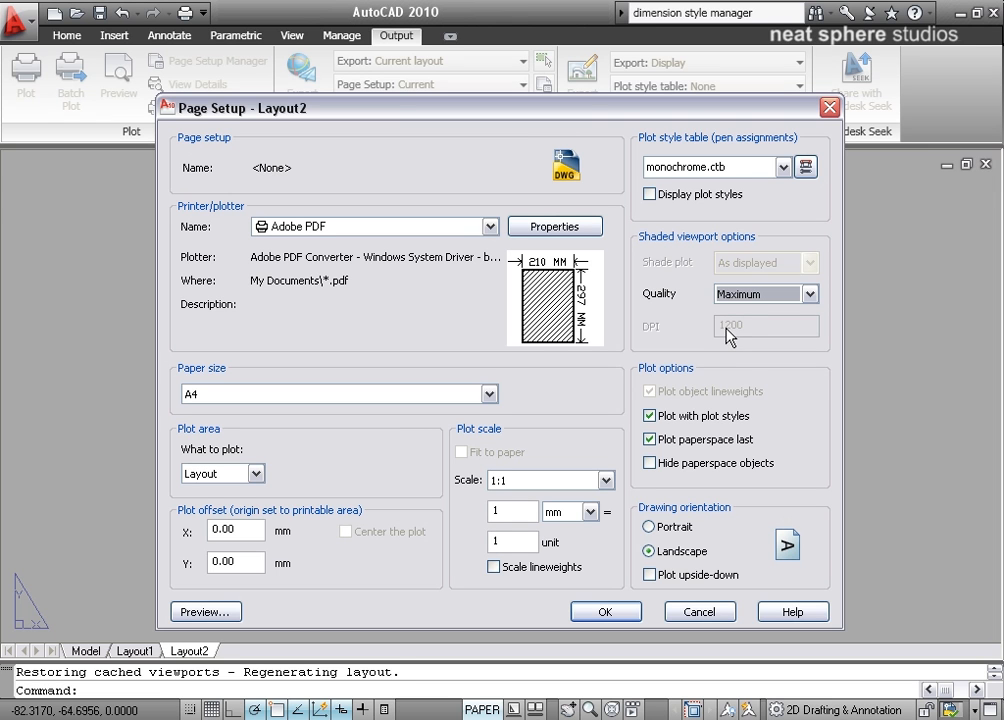
pyautogui.click(751, 296)
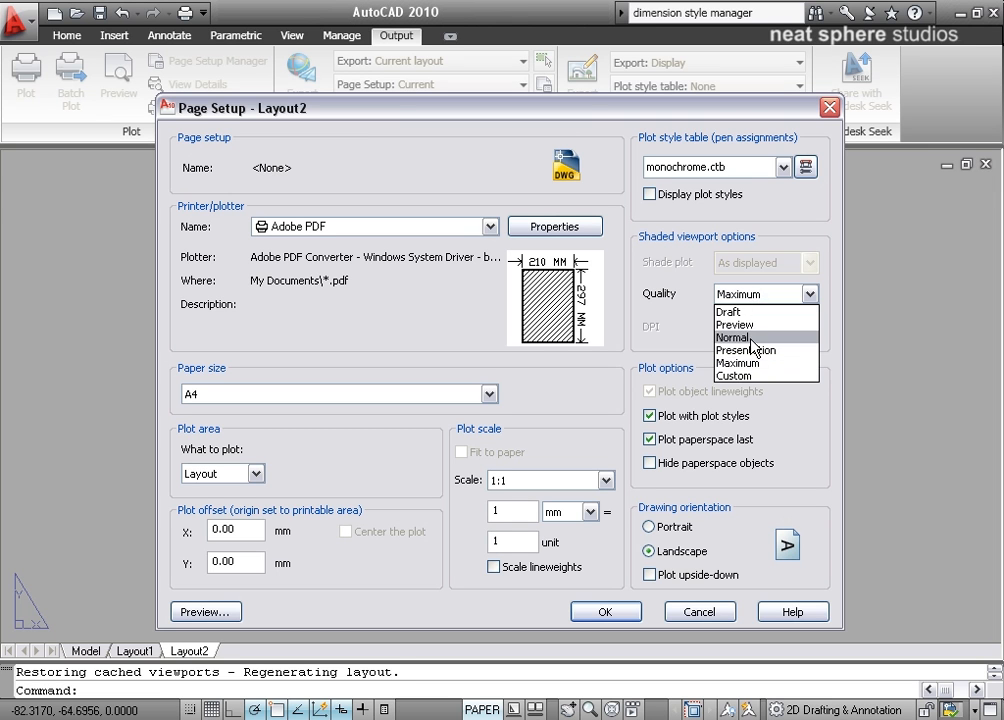
pyautogui.click(748, 338)
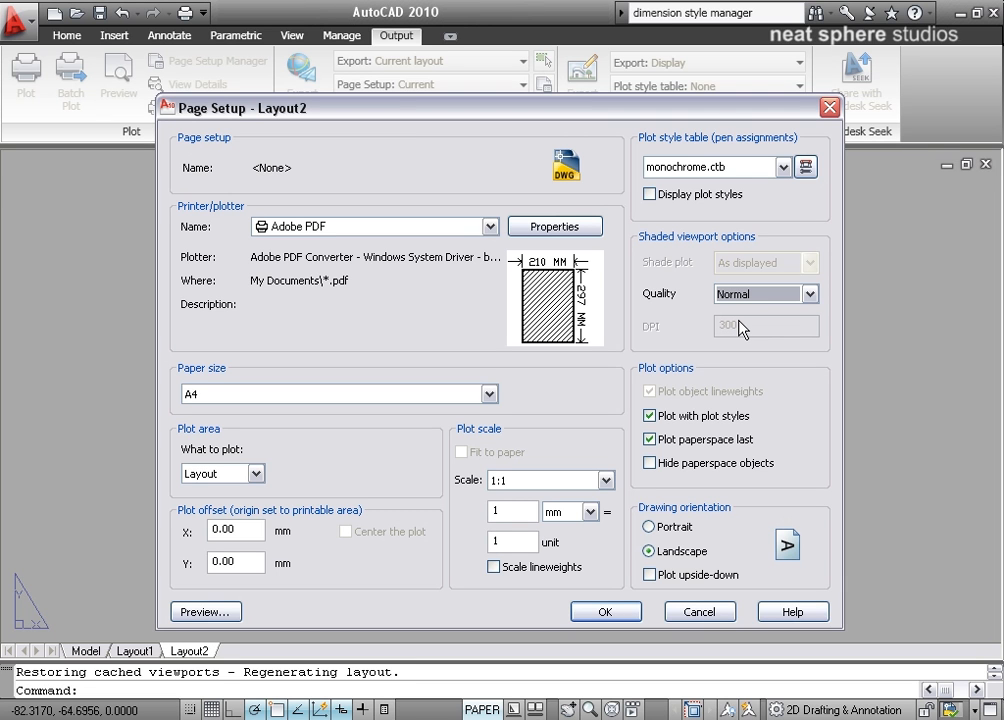
# Try Portrait, return the drawing orientation to Landscape, and apply the Layout2 page setup, closing the Page Setup Manager.
pyautogui.click(687, 538)
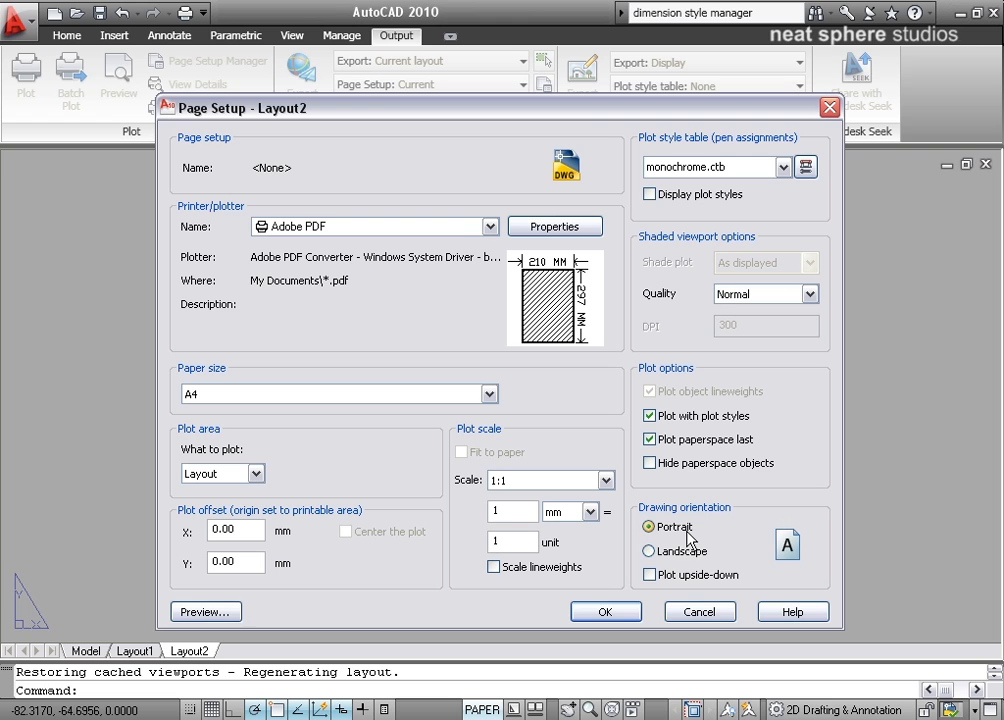
pyautogui.click(700, 551)
pyautogui.click(605, 617)
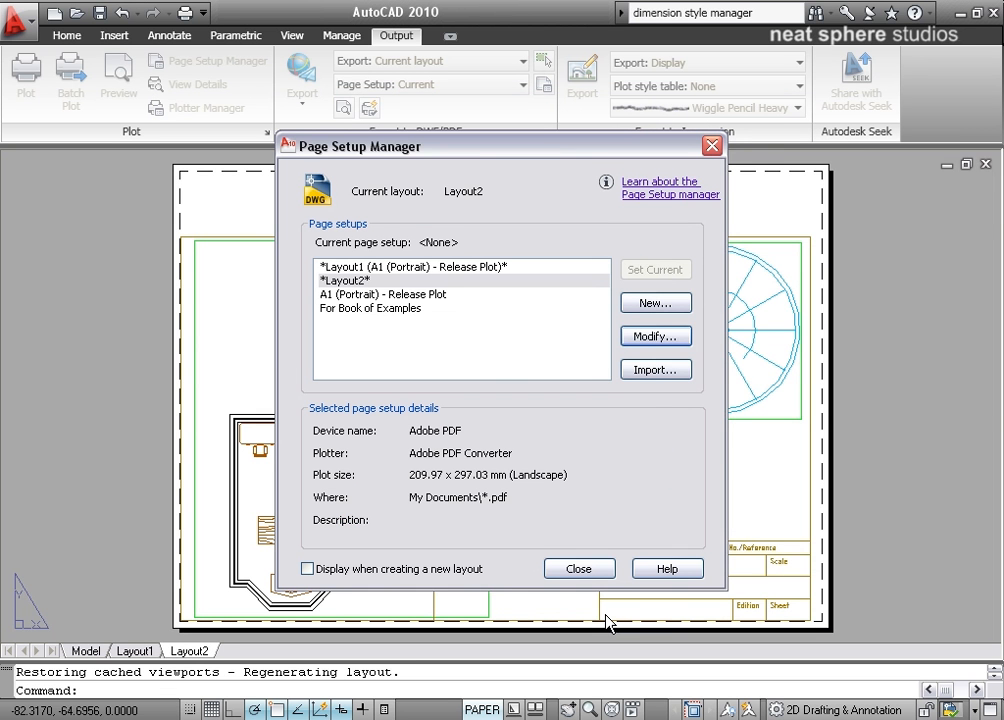
pyautogui.moveTo(465, 157)
pyautogui.mouseDown()
pyautogui.moveTo(795, 201)
pyautogui.moveTo(452, 143)
pyautogui.mouseUp()
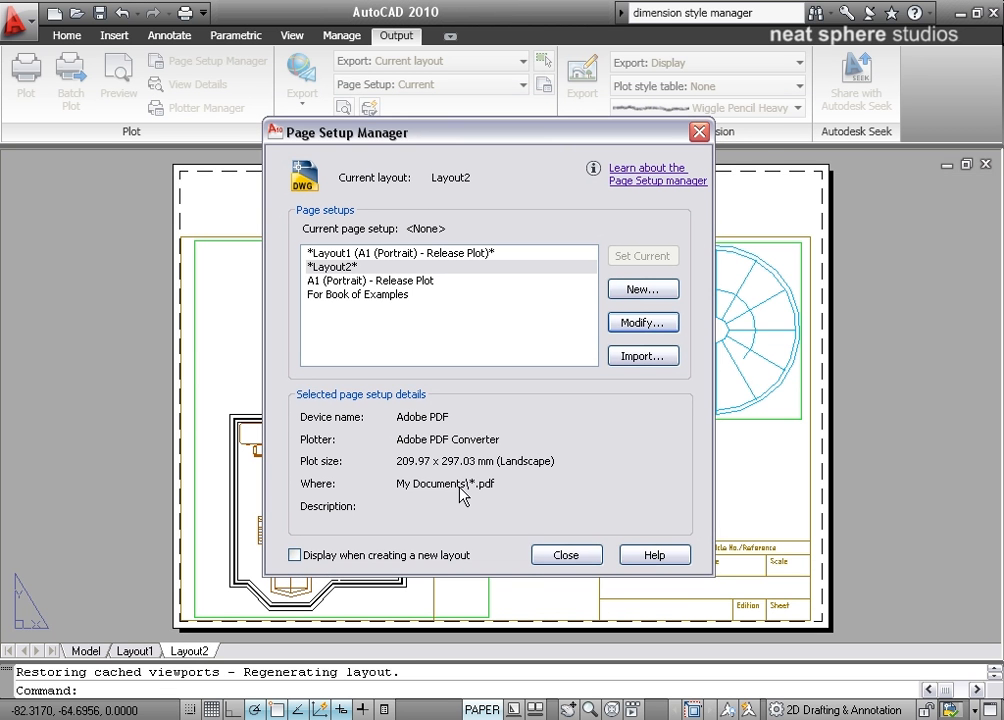
pyautogui.click(563, 556)
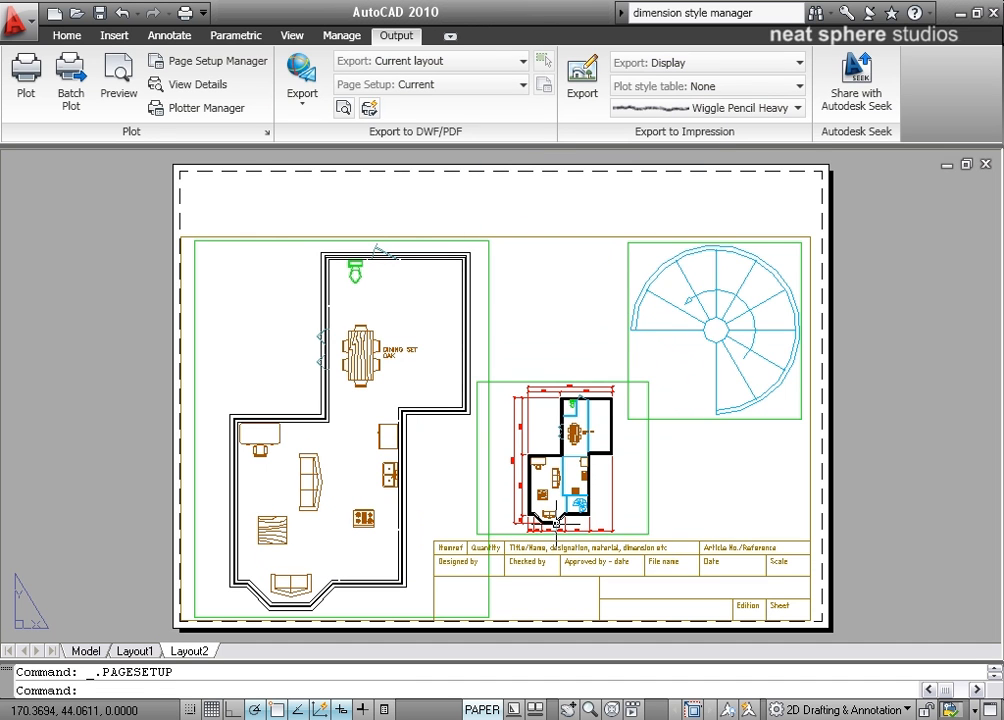